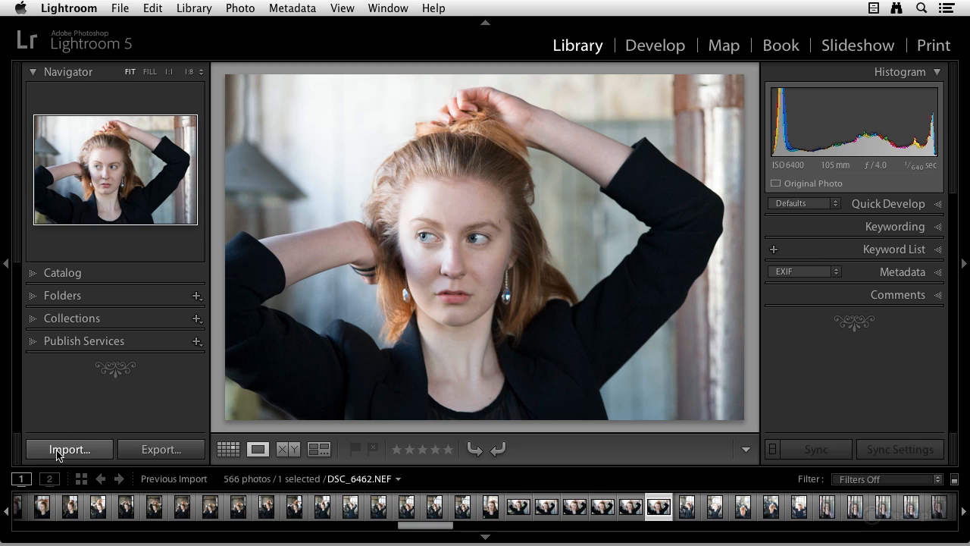
Start importing the photos from the 5.6.13 folder inside 2013 continued, with the import method set to Move
click(59, 452)
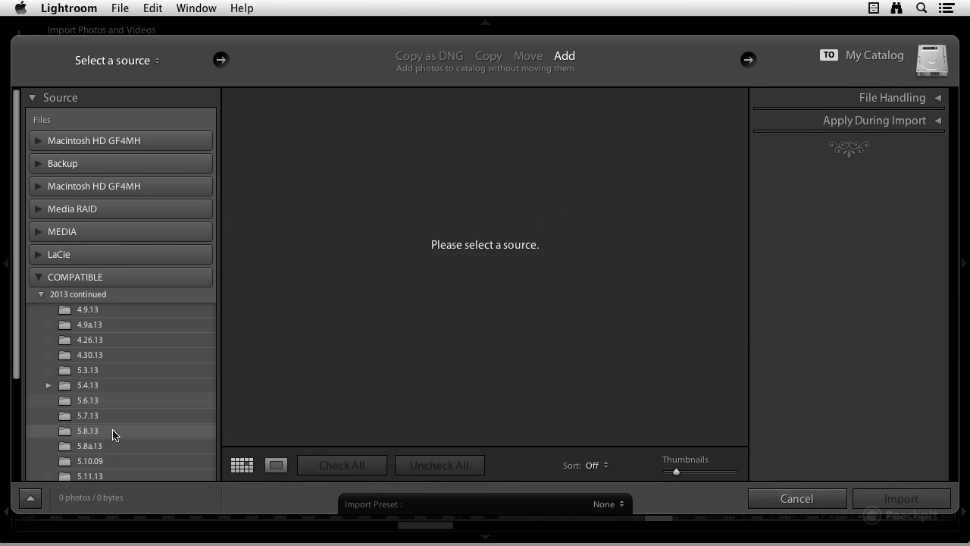
scroll(106, 384, down, 1)
click(107, 390)
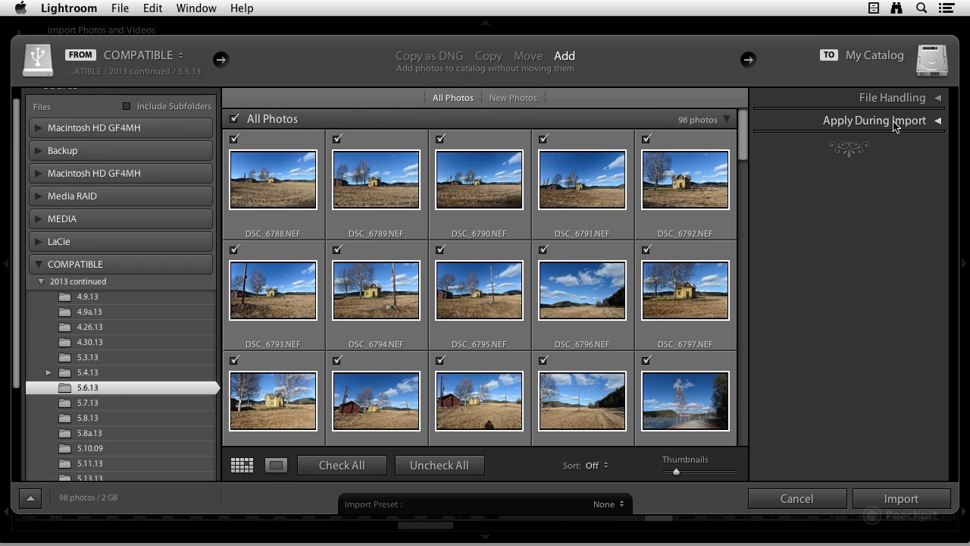
click(529, 57)
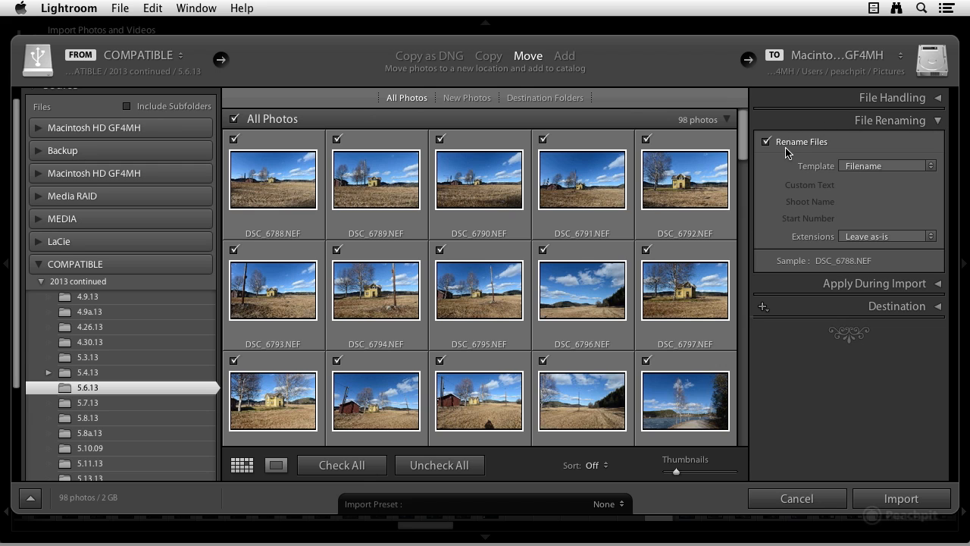
Toggle file renaming off and on, and apply the Custom Name (x of y) template with the custom text "Norway"
click(766, 144)
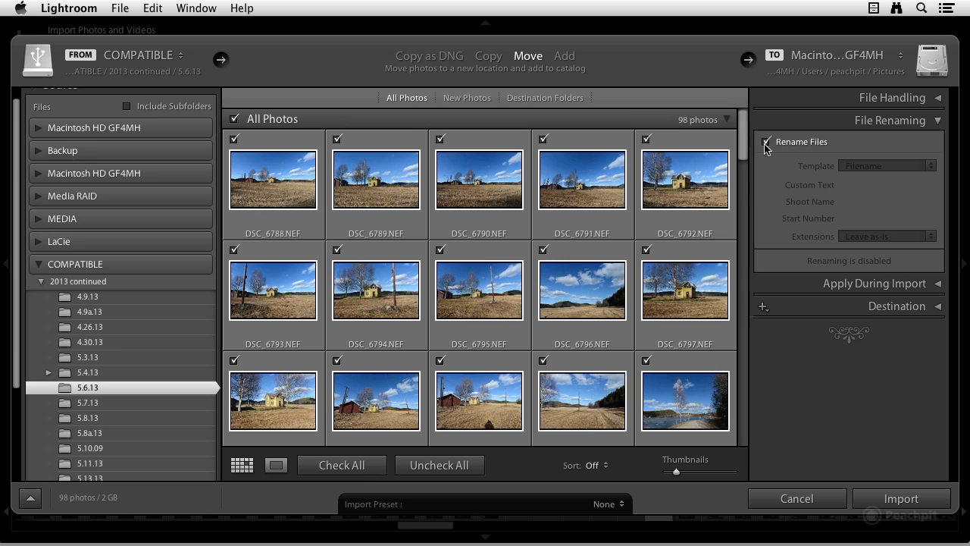
click(767, 142)
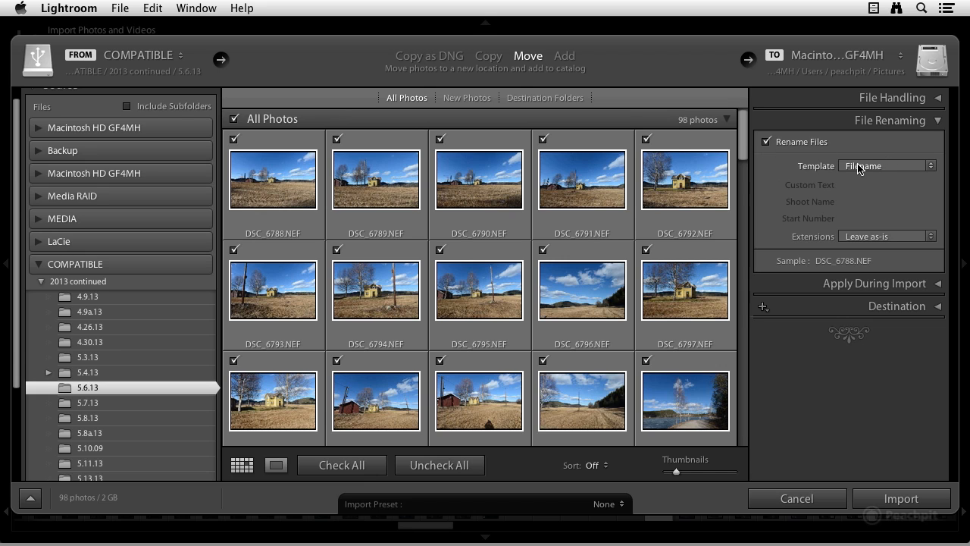
click(931, 167)
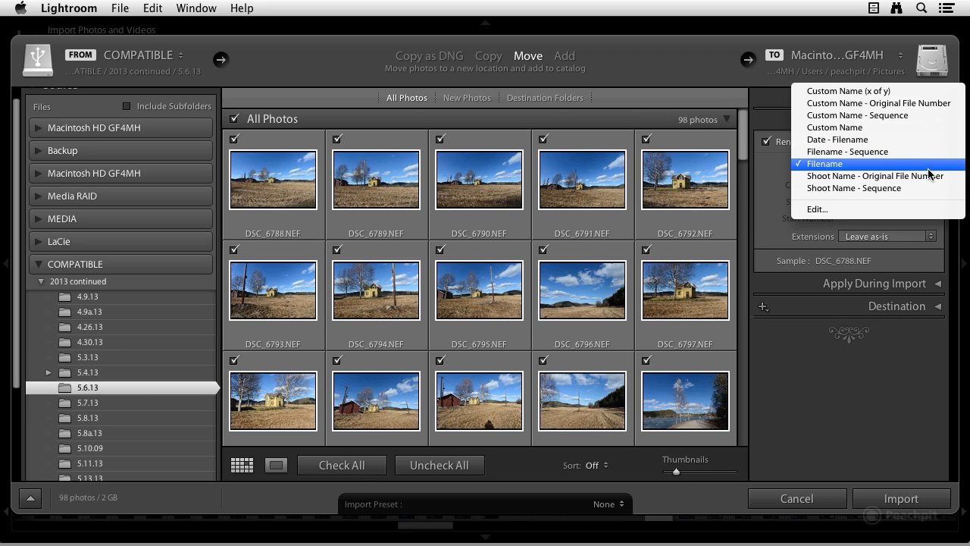
click(914, 92)
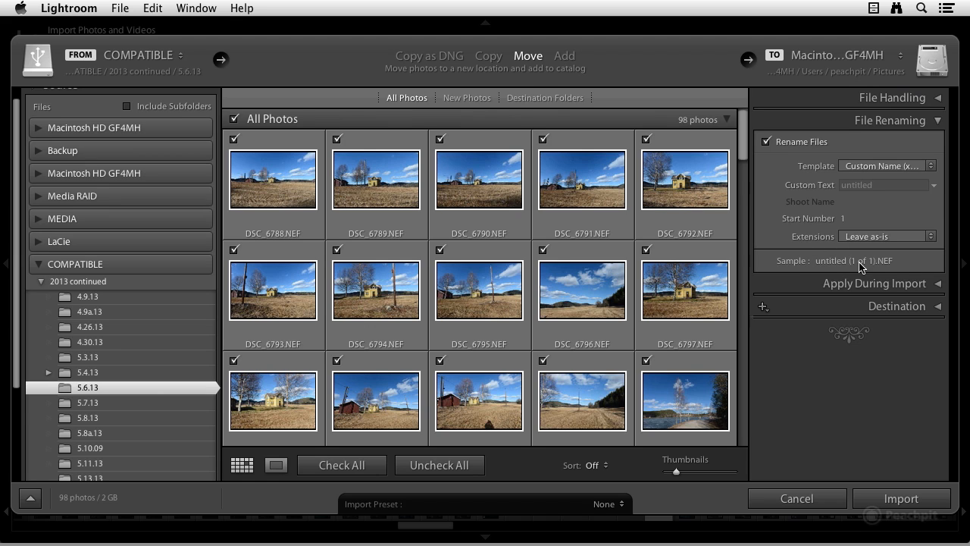
click(851, 187)
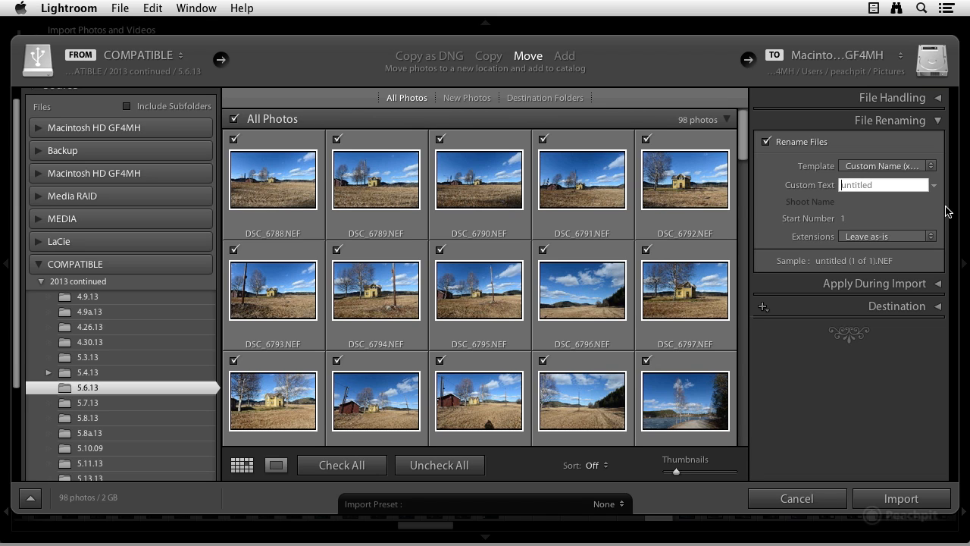
text(Norway)
Switch the renaming template to Custom Name - Original File Number and check the list of recent custom texts
click(889, 168)
click(883, 179)
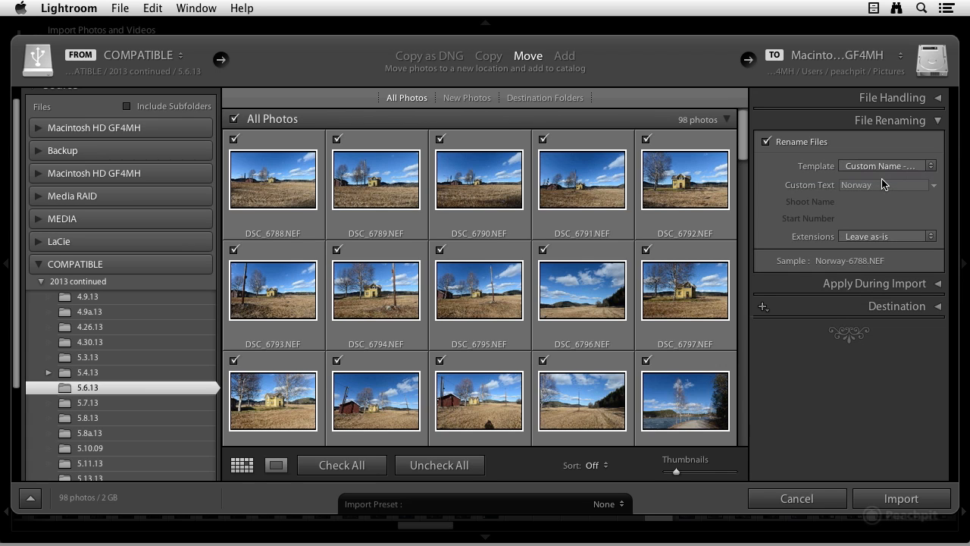
click(892, 170)
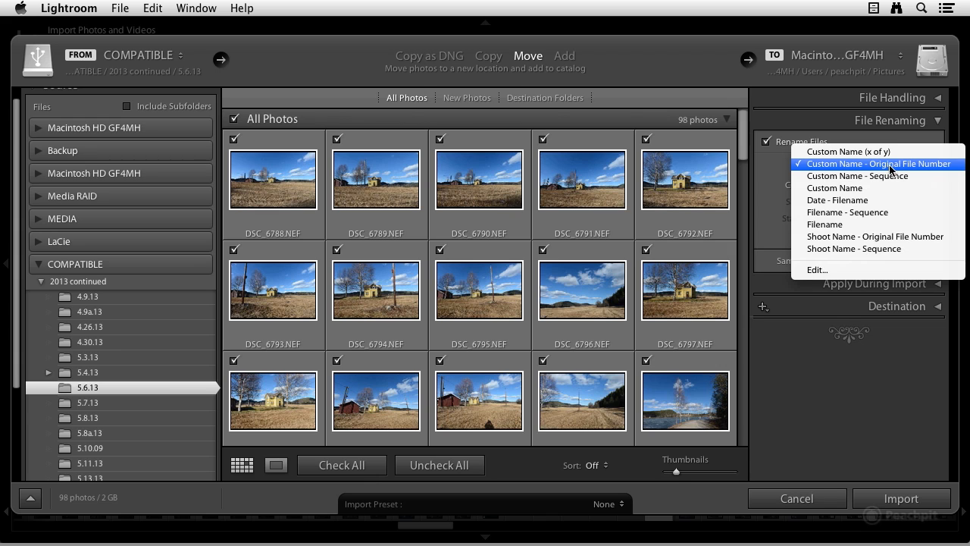
click(892, 165)
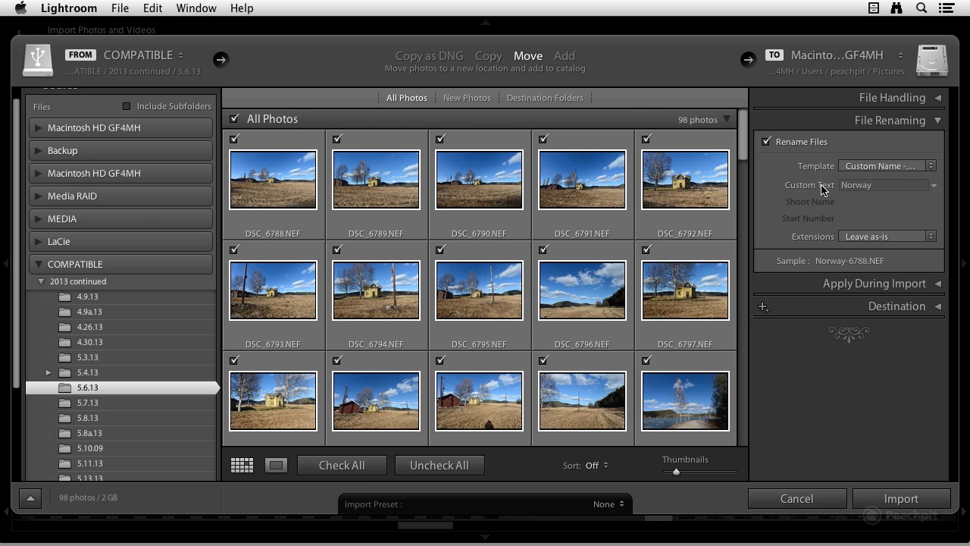
click(935, 190)
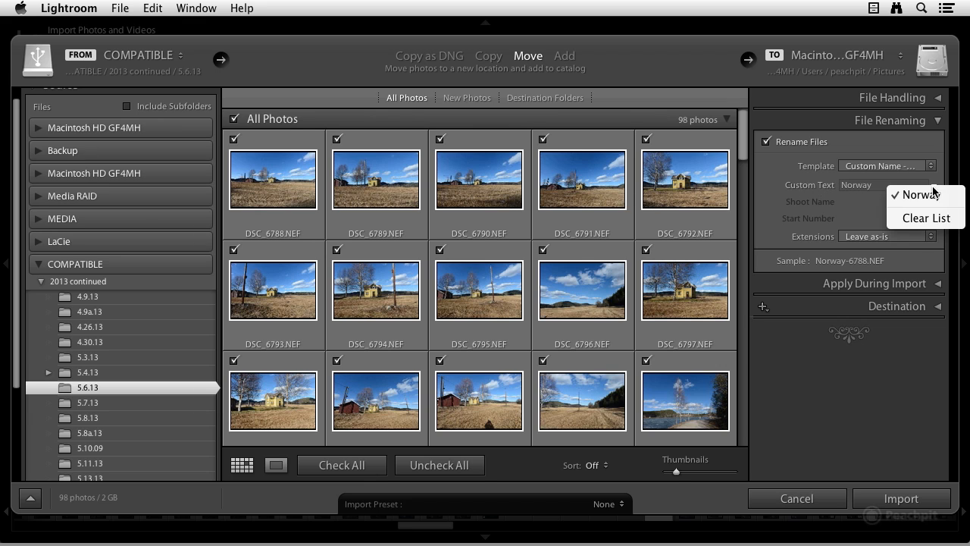
click(855, 185)
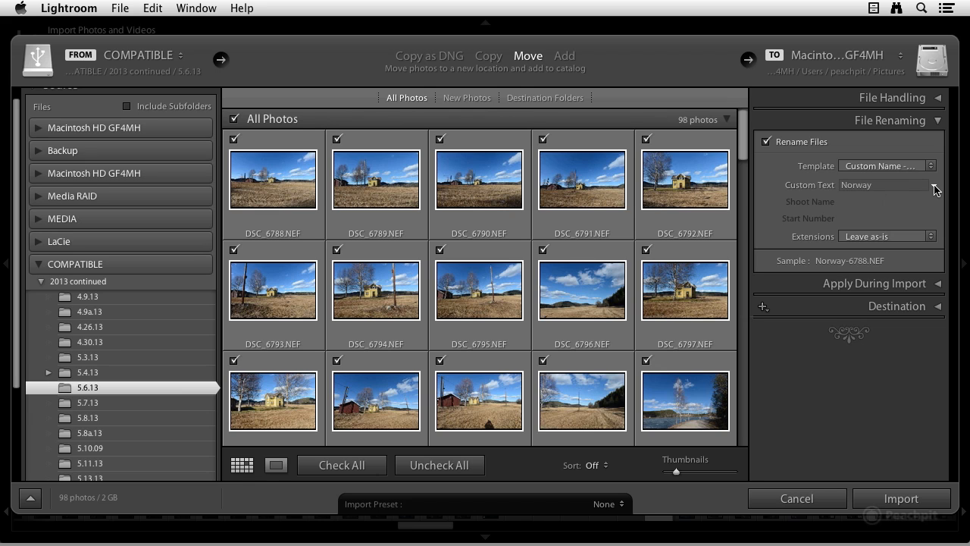
click(935, 189)
click(937, 191)
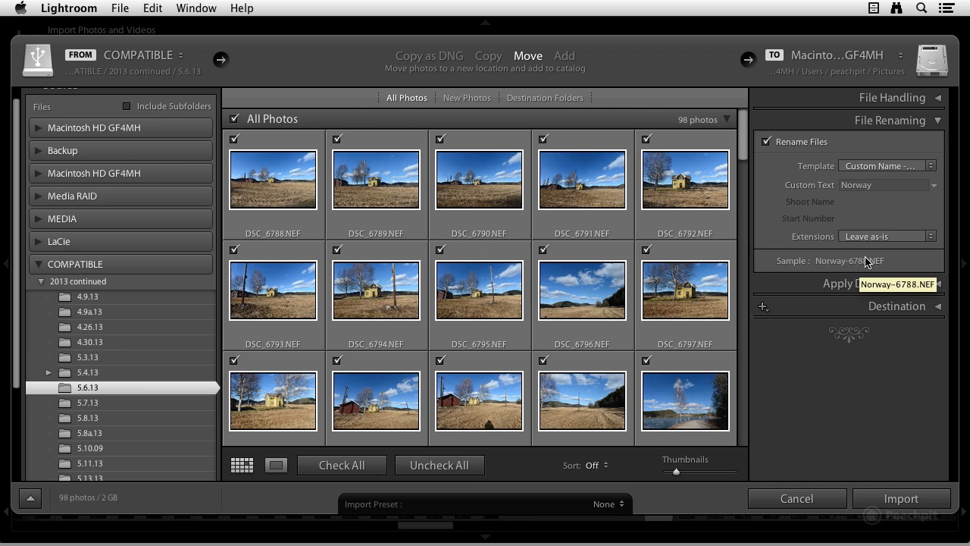
Try the Custom Name - Sequence template and the plain Custom Name template for the renamed files
click(929, 165)
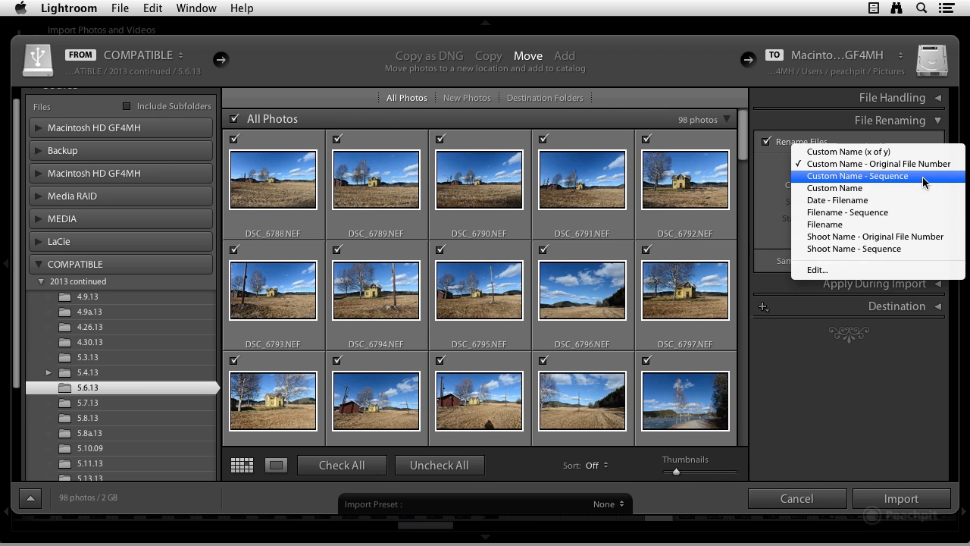
click(922, 177)
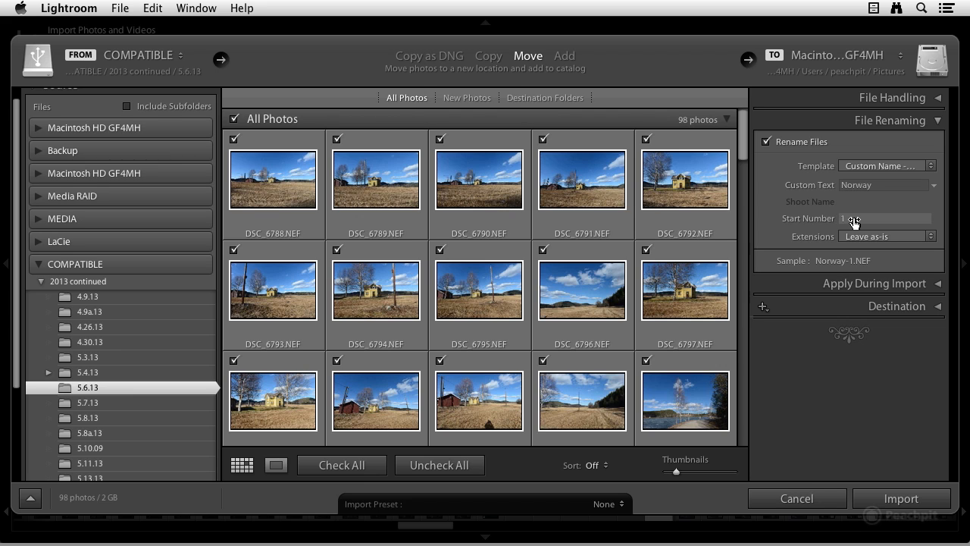
click(929, 165)
click(920, 176)
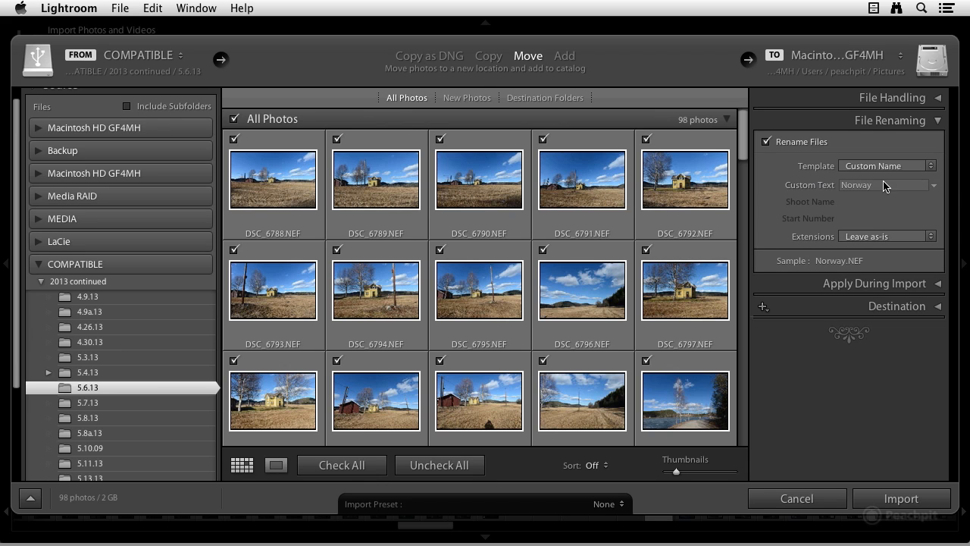
Try the filename-based renaming templates in turn: Date - Filename, Filename - Sequence and Filename
click(931, 168)
click(930, 178)
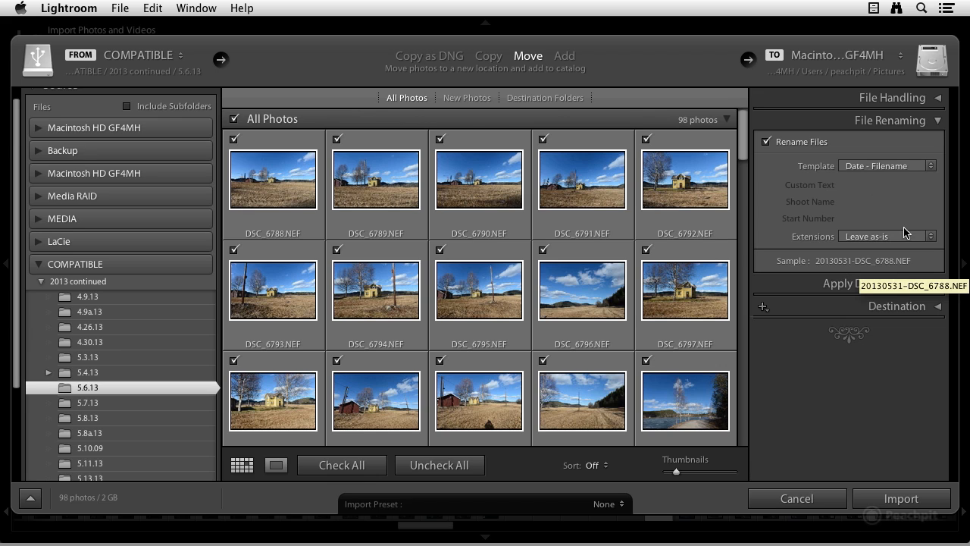
click(910, 166)
click(905, 176)
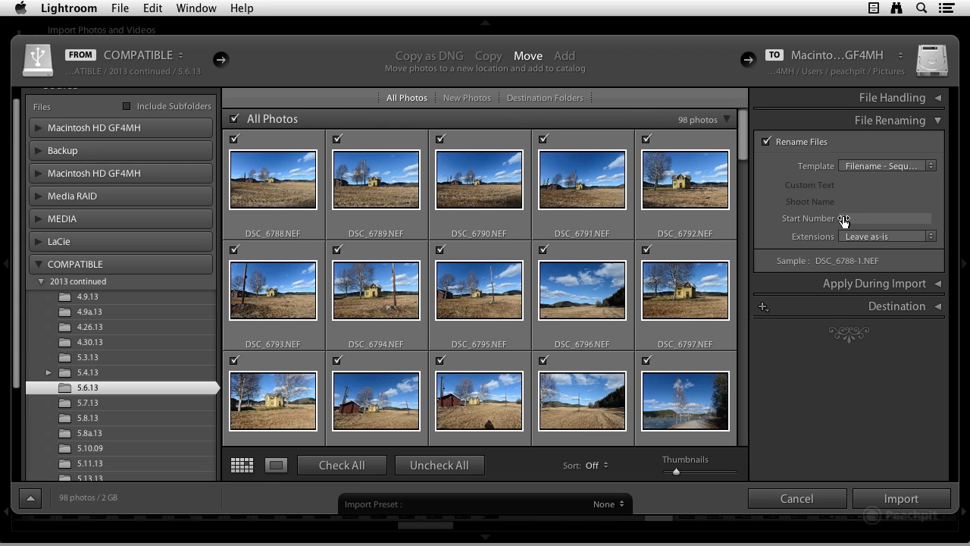
click(893, 165)
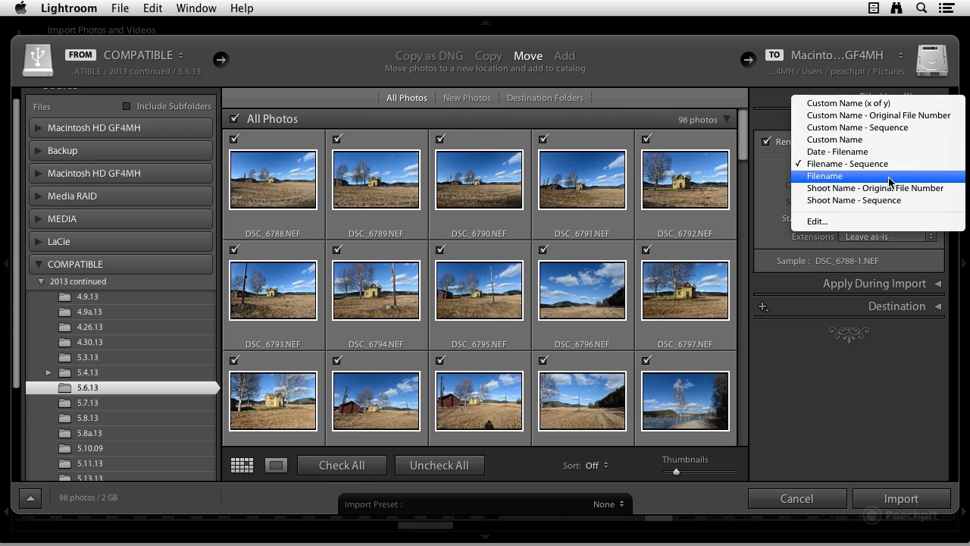
click(889, 176)
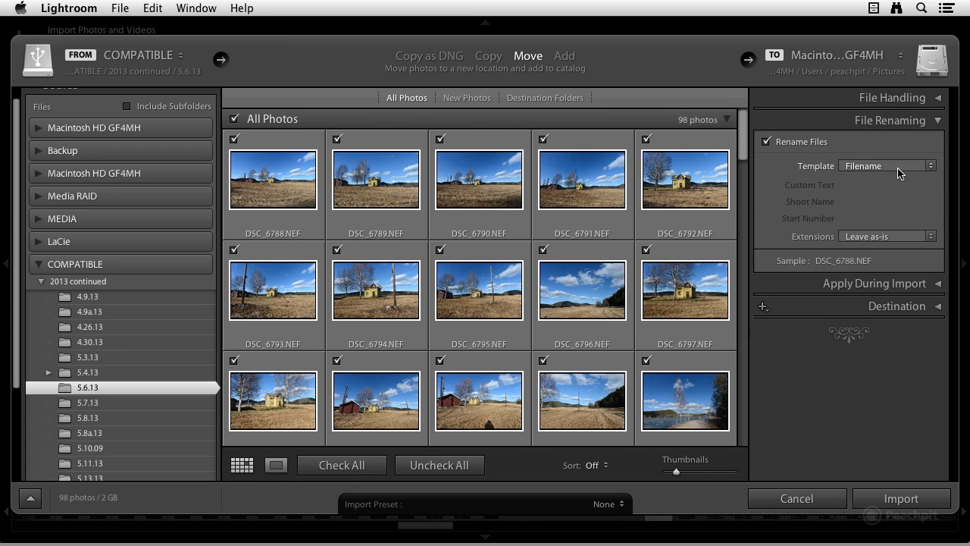
Try the renaming templates Shoot Name - Original File Number and Shoot Name - Sequence
click(878, 165)
click(898, 176)
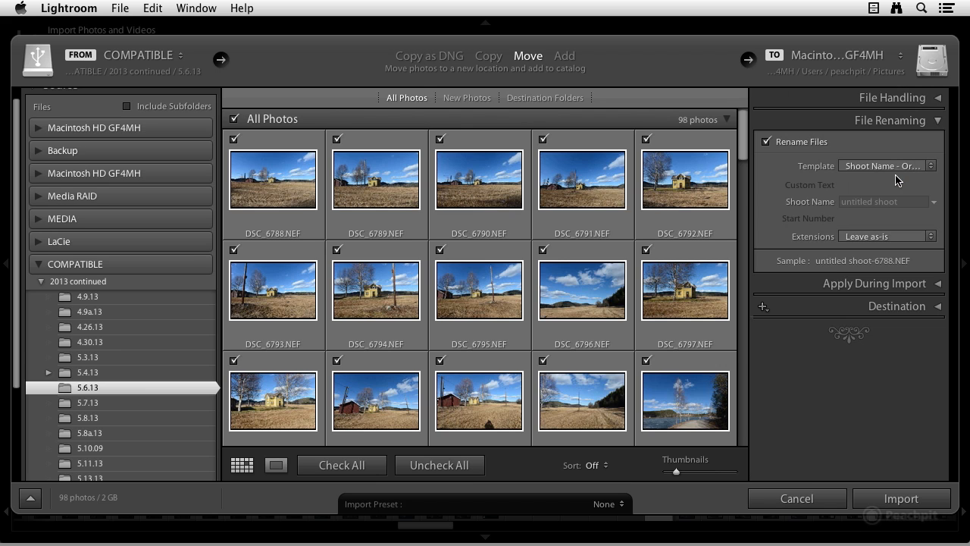
click(899, 168)
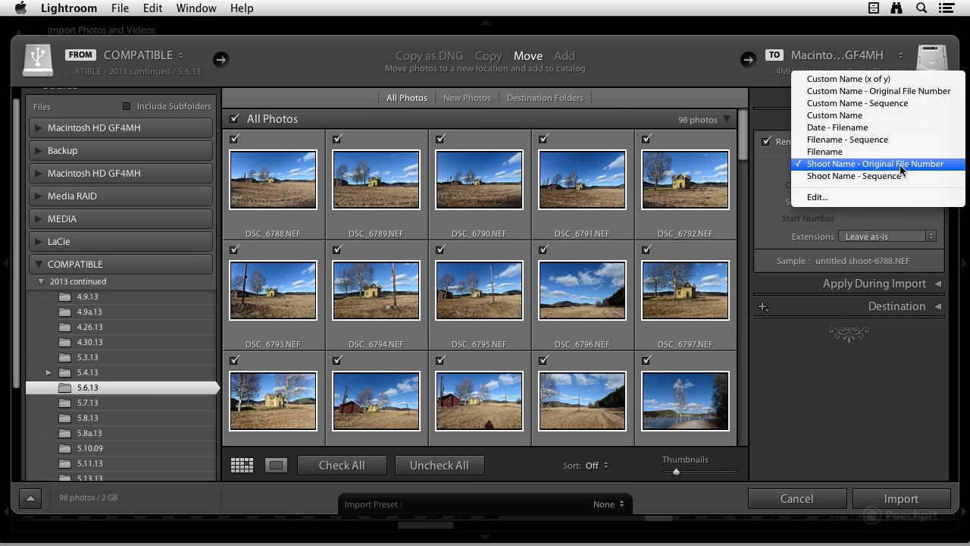
click(900, 170)
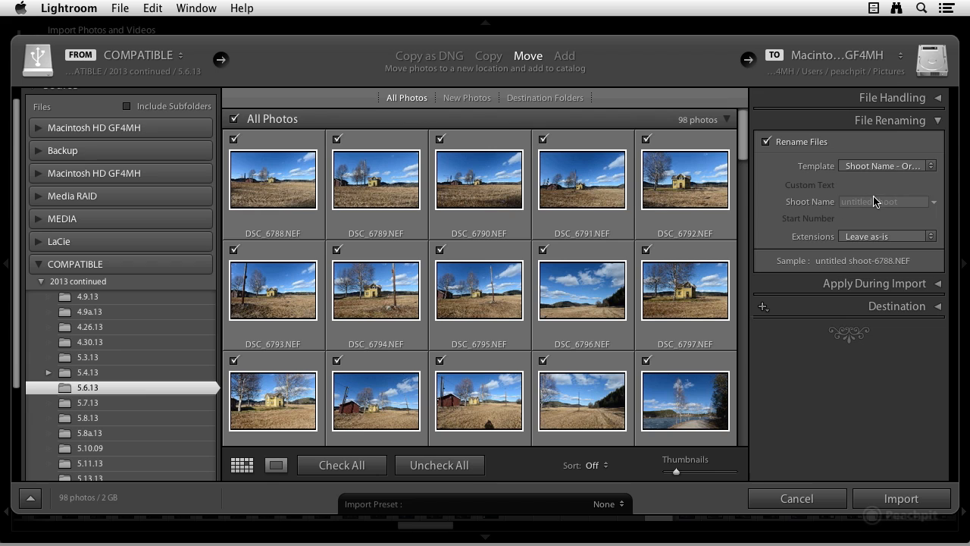
click(896, 171)
click(893, 175)
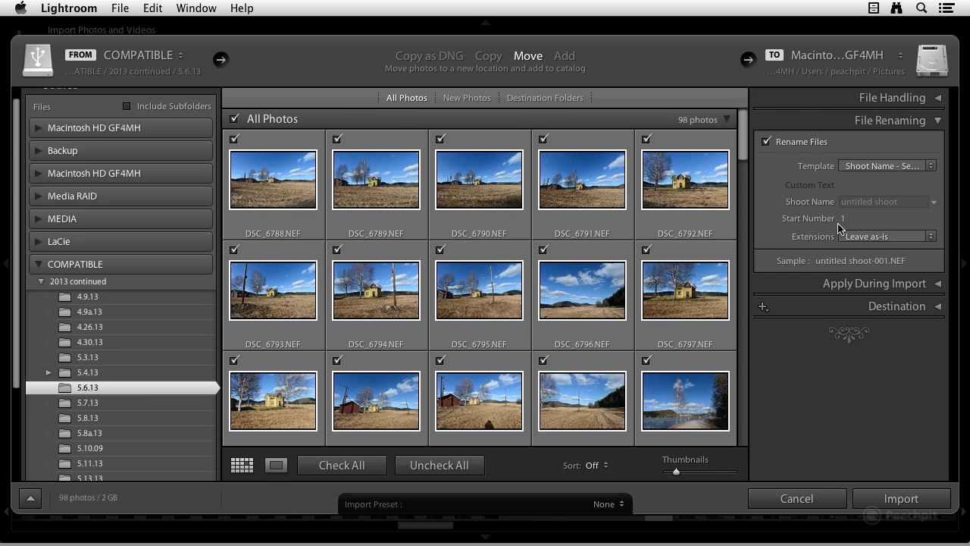
Open the filename template for editing and replace its contents with the photographer's surname followed by an underscore
click(888, 166)
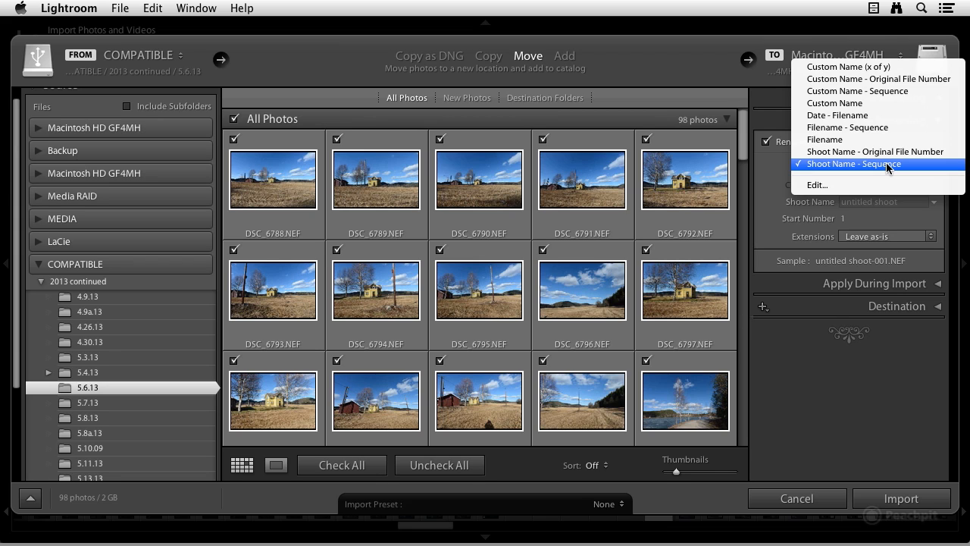
click(817, 186)
drag(534, 123, 327, 99)
key(BackSpace)
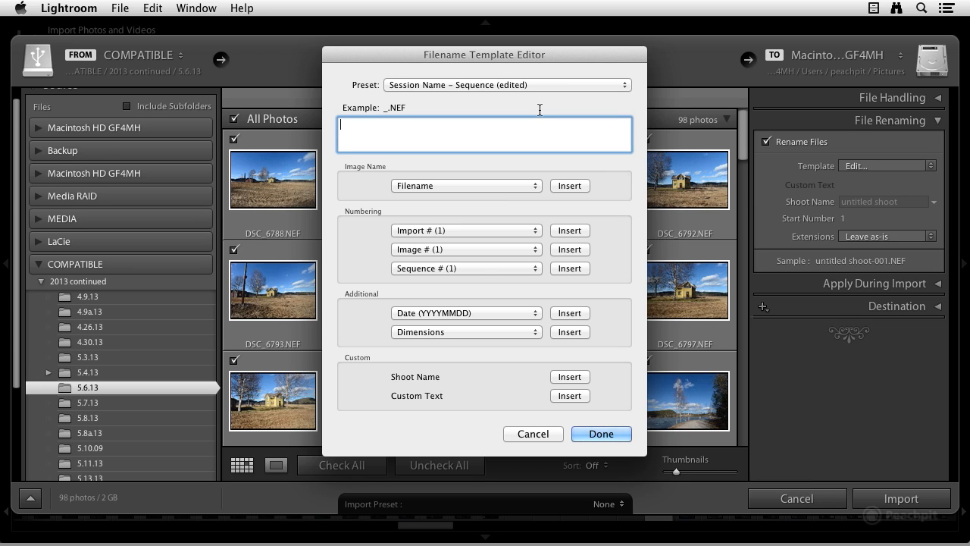
text(aaland)
text(_)
Add the Date (YYYYMMDD) and Filename tokens after the underscore and accept the custom filename template
click(481, 314)
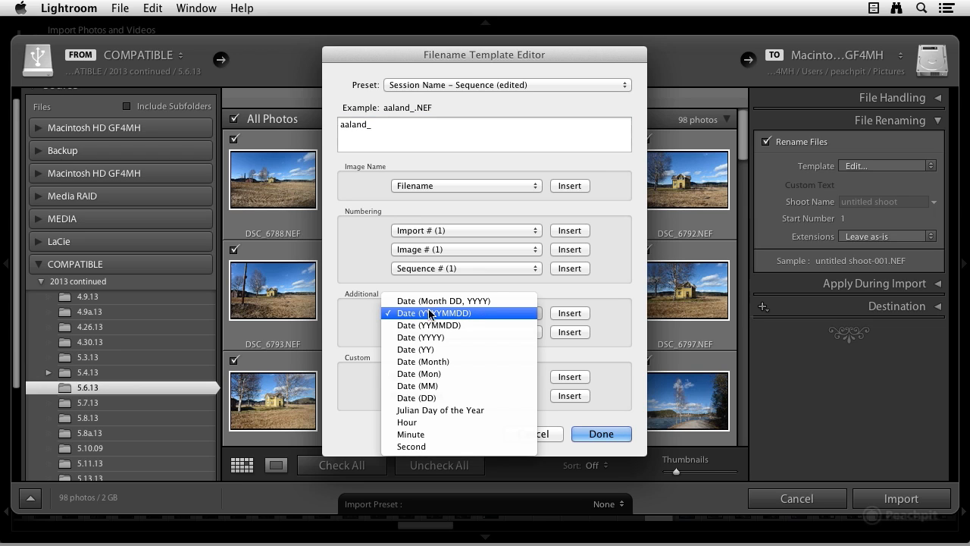
click(507, 313)
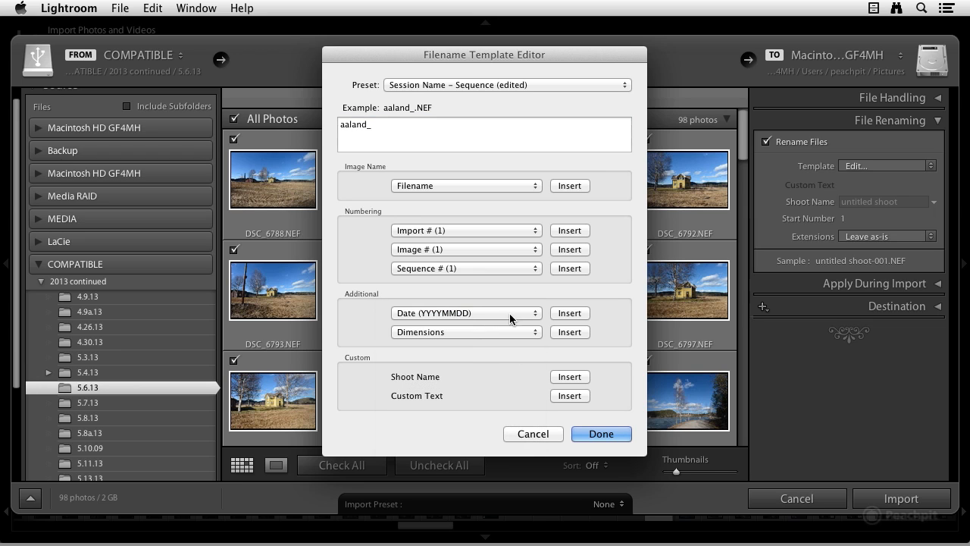
click(571, 313)
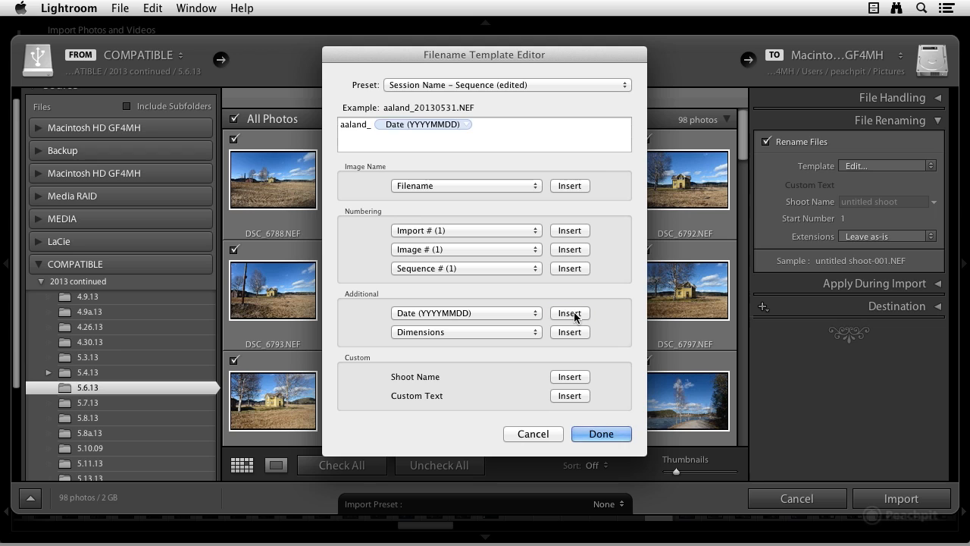
click(476, 125)
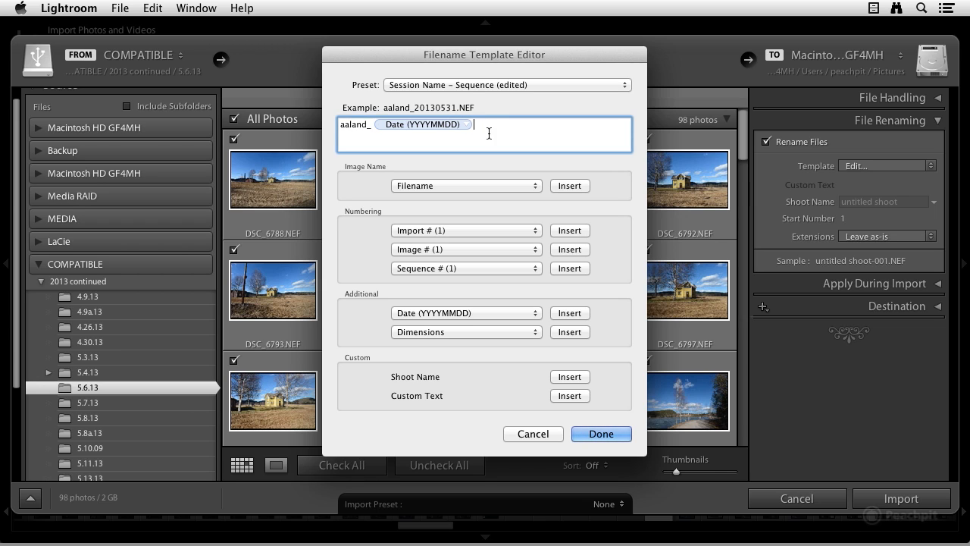
click(569, 186)
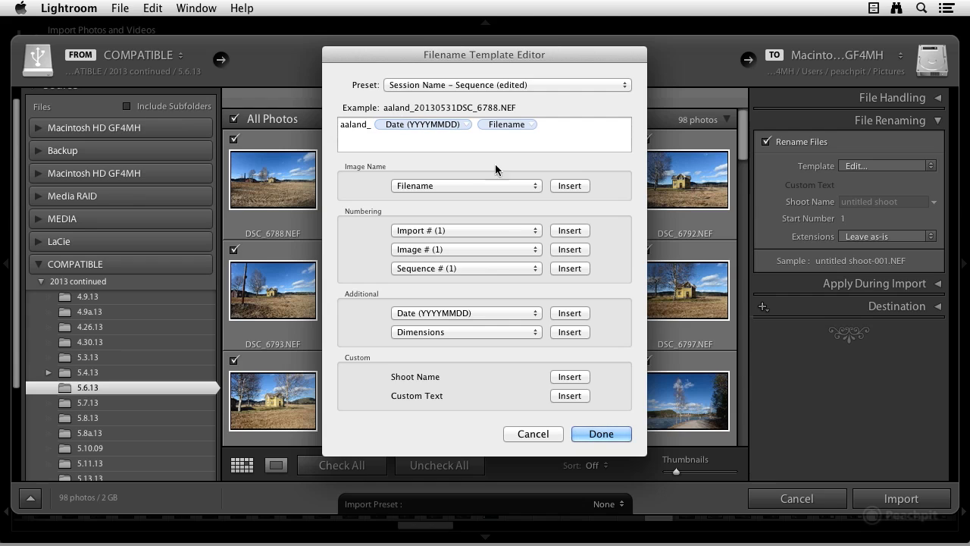
click(598, 432)
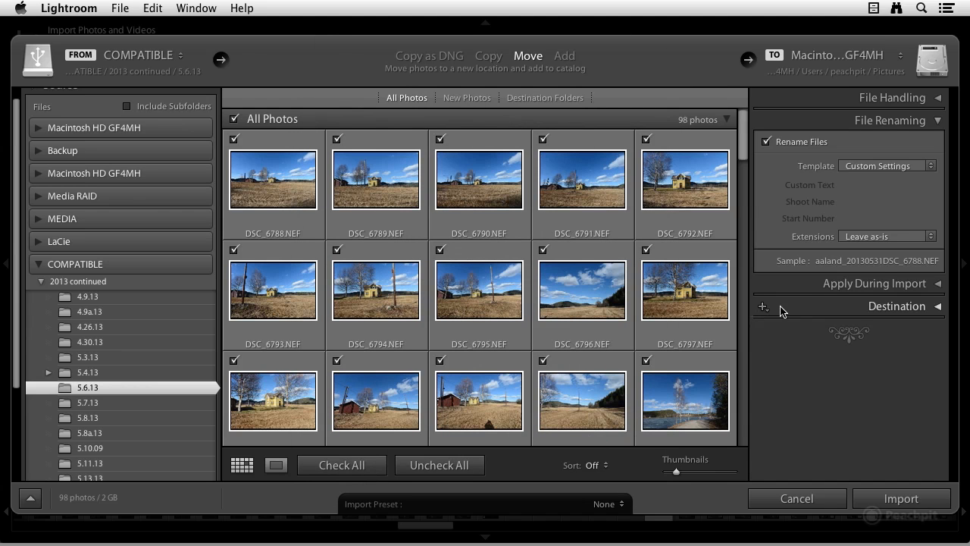
Save the custom filename template as a new preset named with the photographer's surname followed by "/date/filename", and accept the template
click(910, 165)
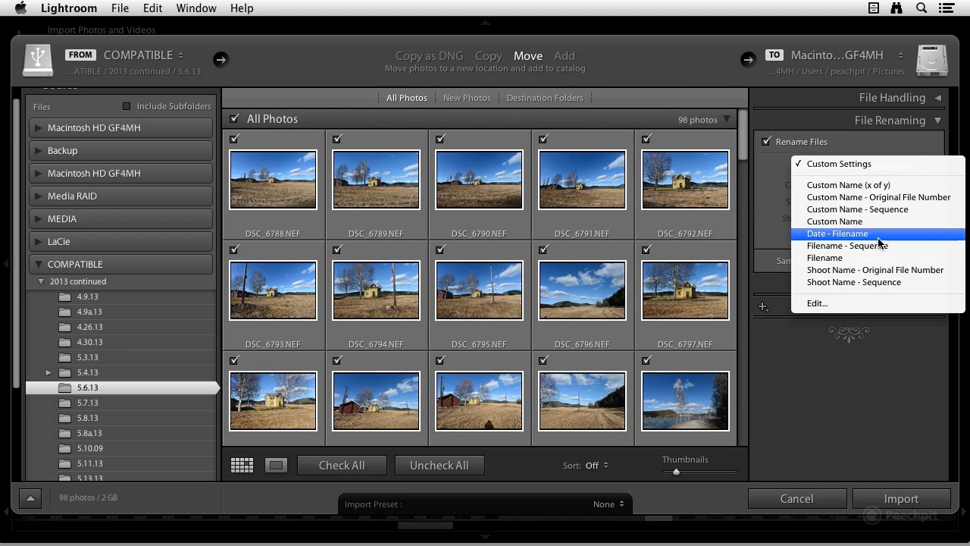
click(803, 304)
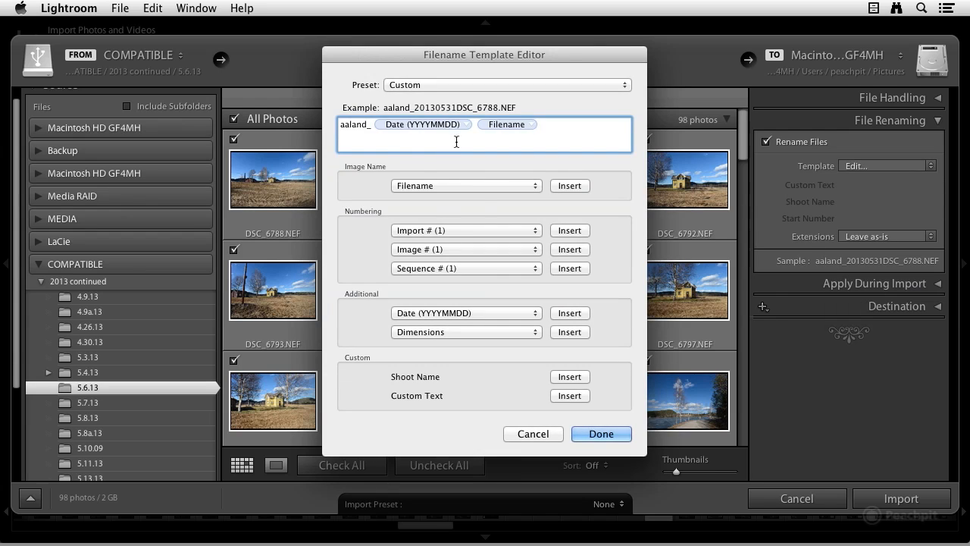
click(462, 85)
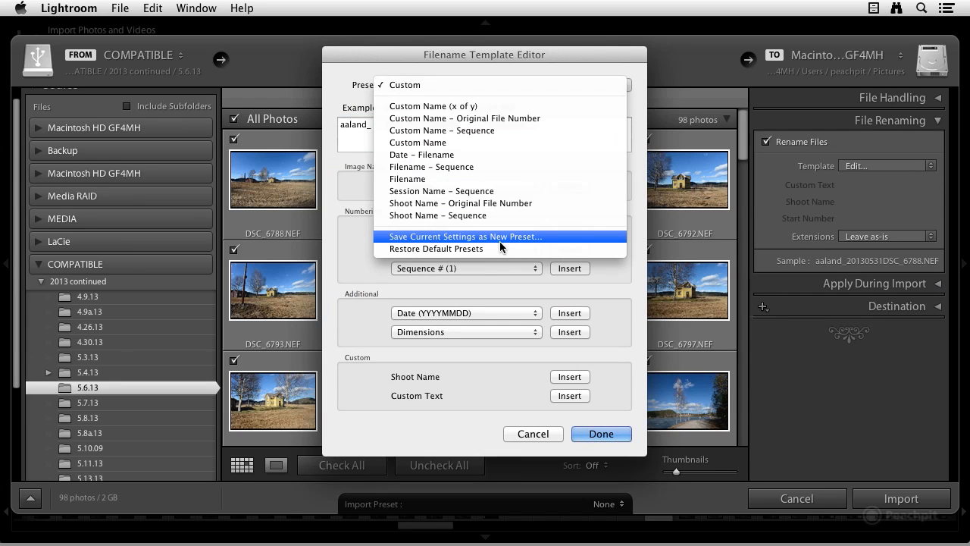
click(499, 241)
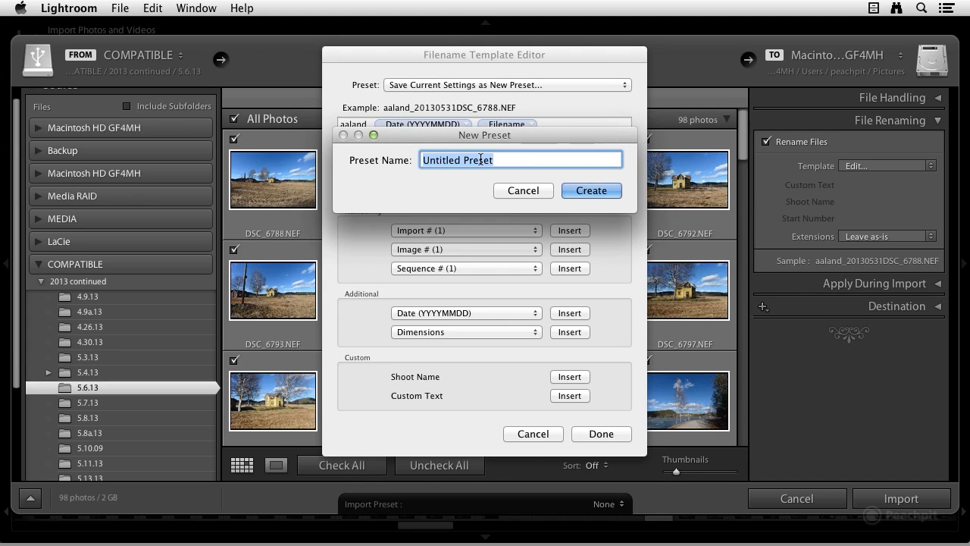
text(Aaland)
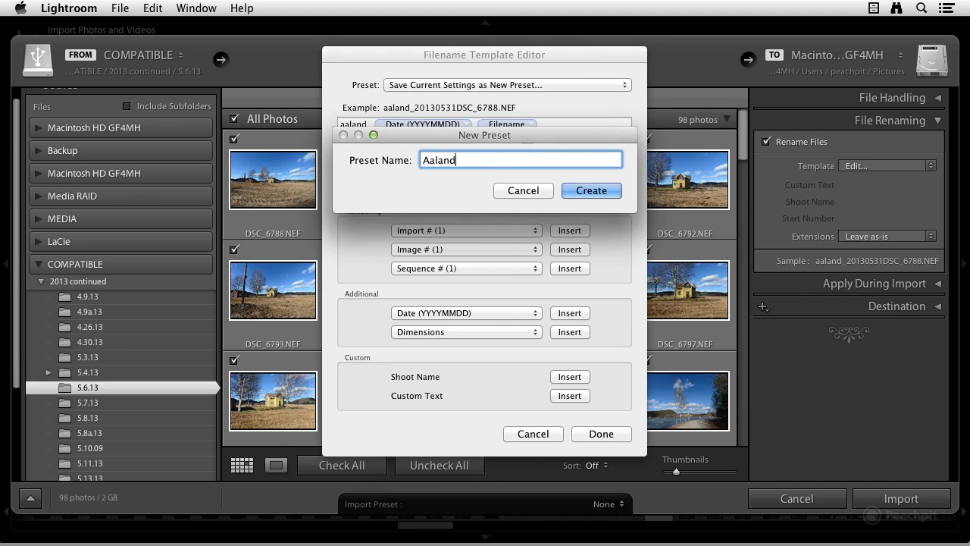
text(/date/file nam)
key(BackSpace)
key(BackSpace)
key(BackSpace)
key(BackSpace)
text(name)
click(595, 189)
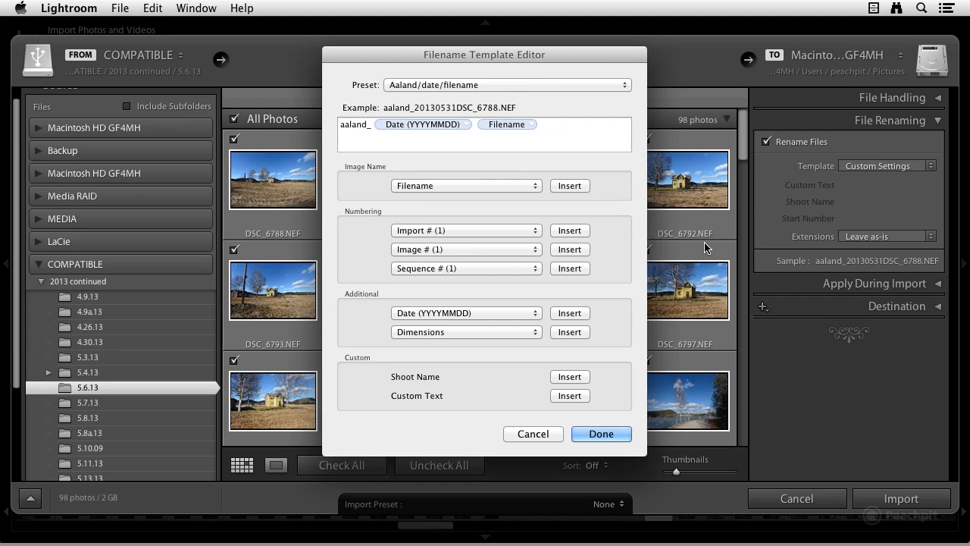
click(598, 434)
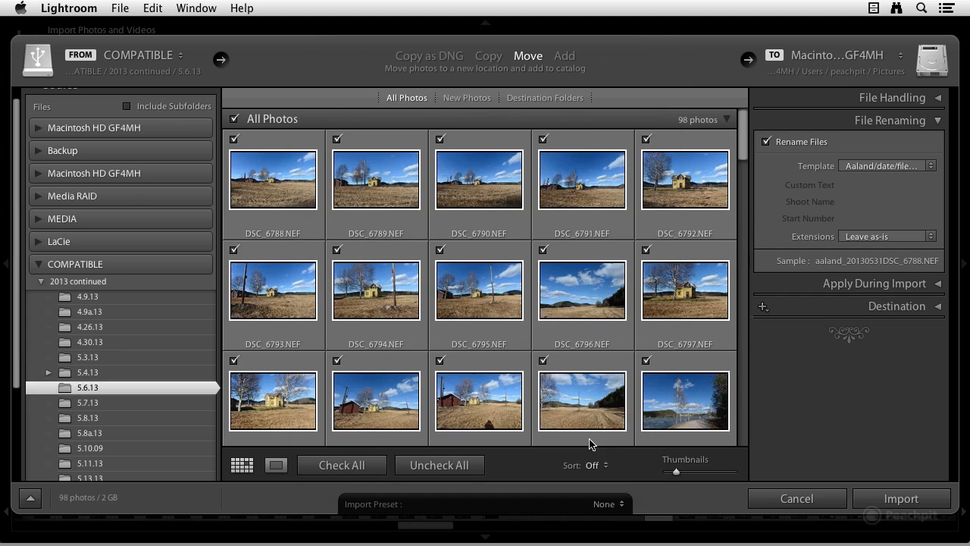
Review the renaming template and extension options, keeping the new surname/date/filename preset and Leave as-is selected
click(891, 172)
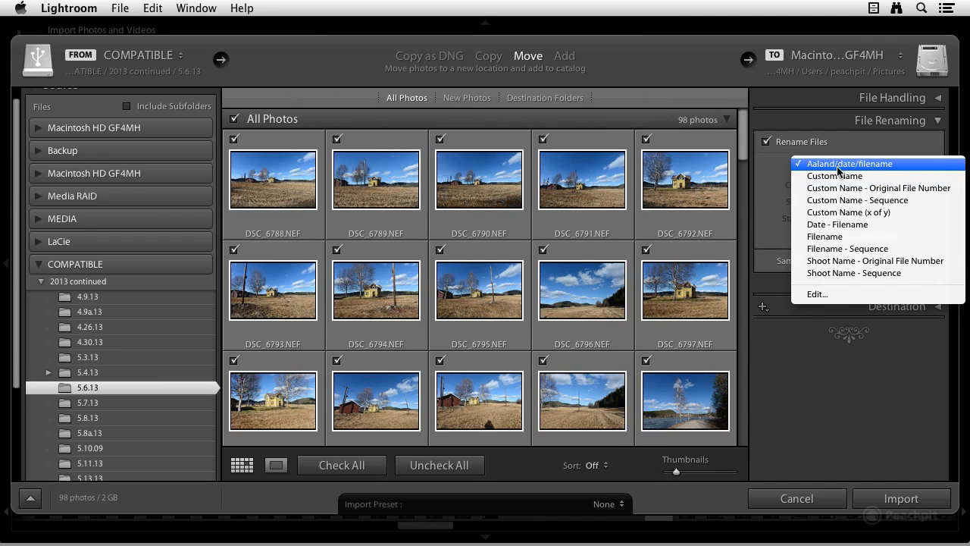
click(877, 167)
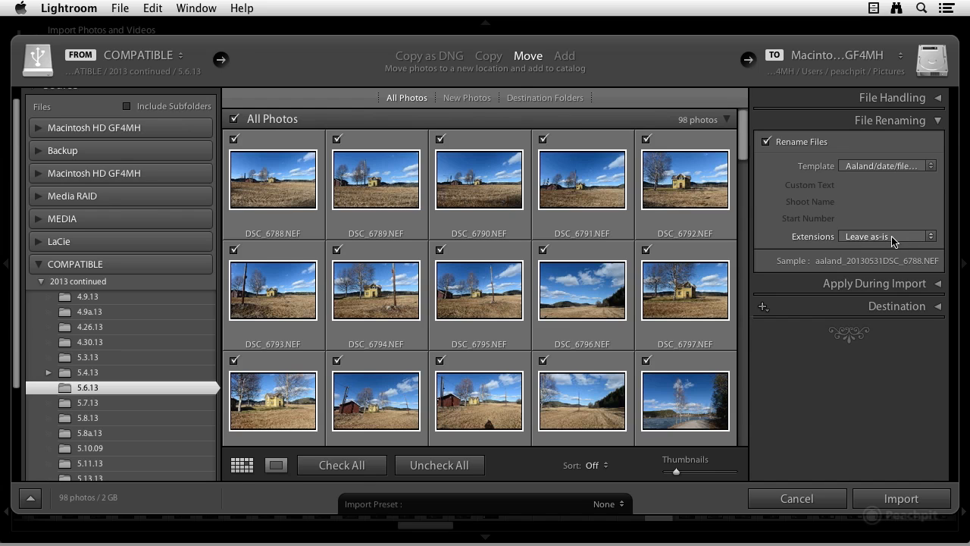
click(931, 238)
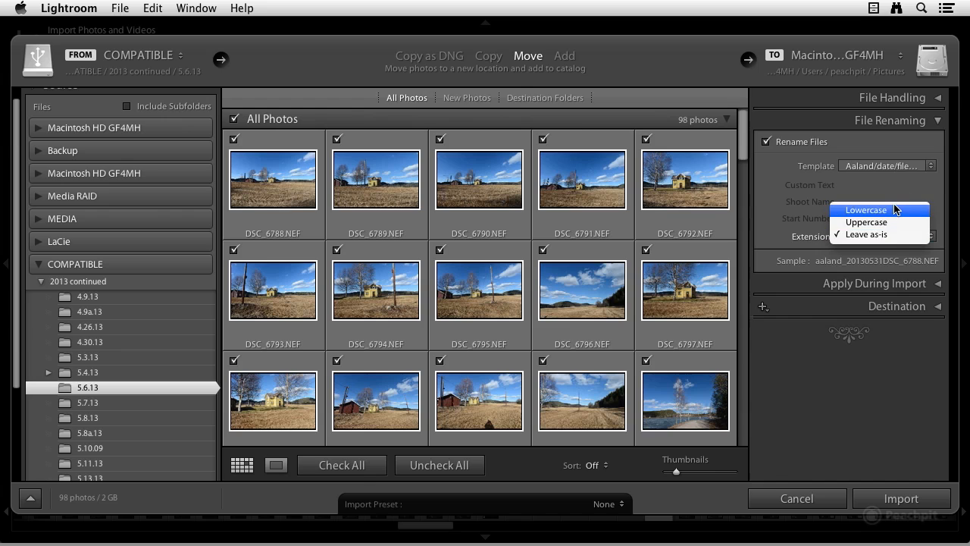
click(891, 234)
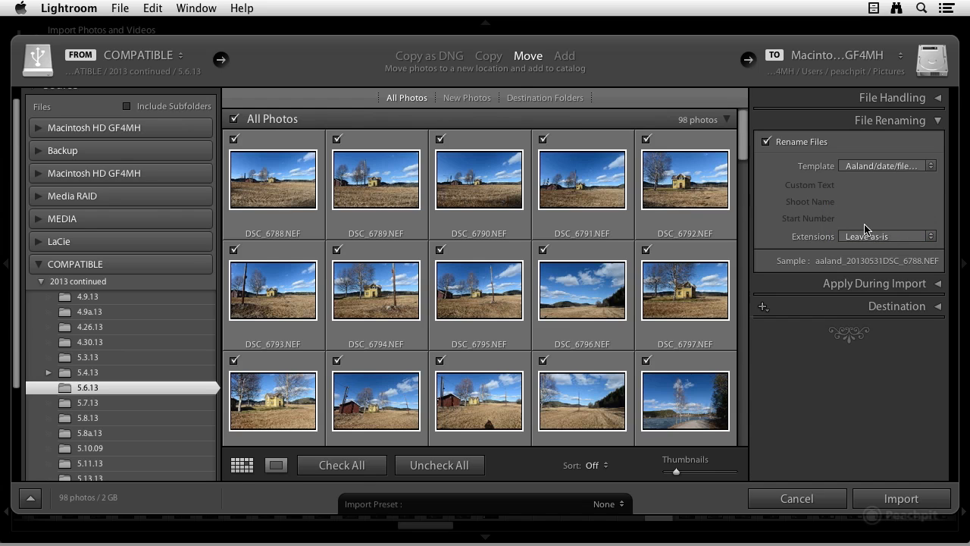